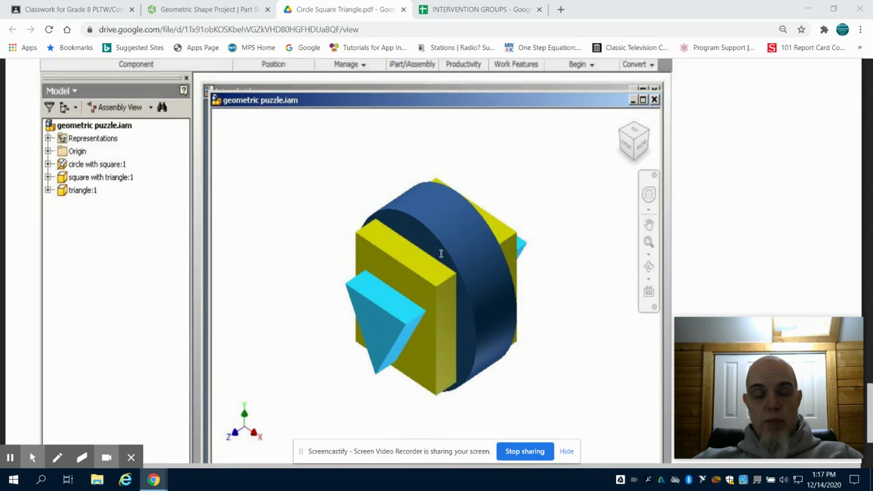
Open the Geometric Shape Project and switch to its empty Assembly 1 tab.
click(228, 7)
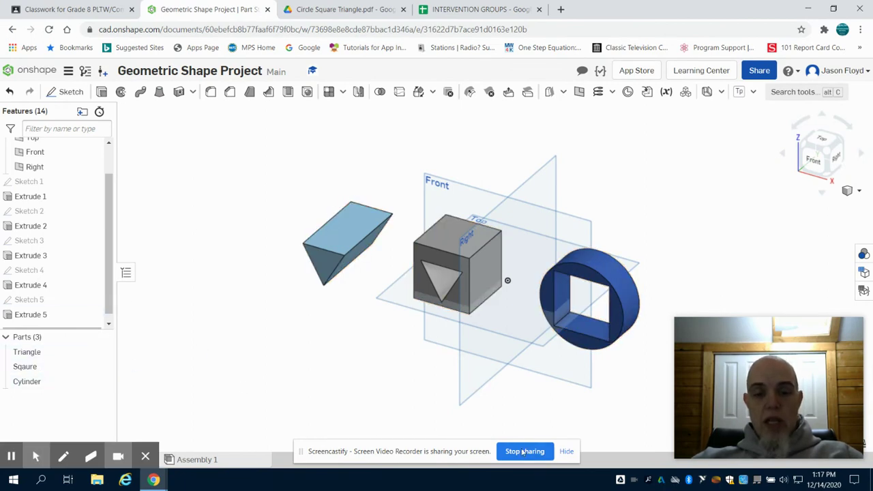
click(566, 451)
mouse_move(198, 462)
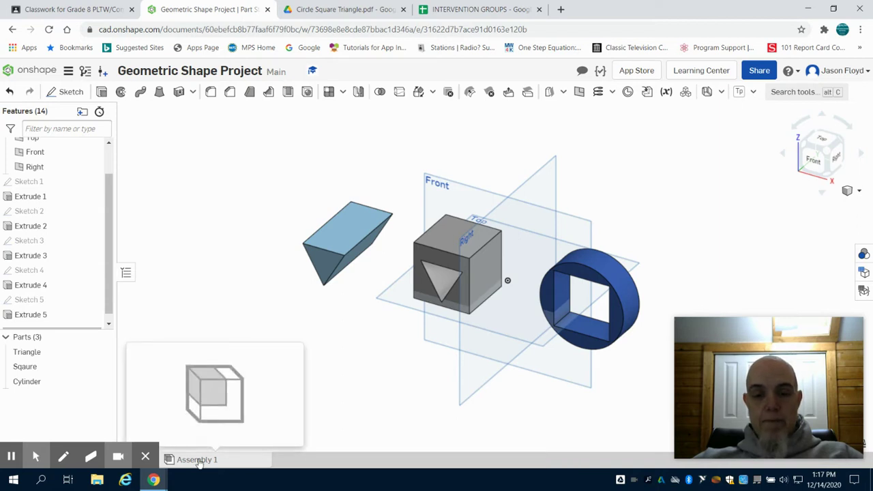
click(198, 461)
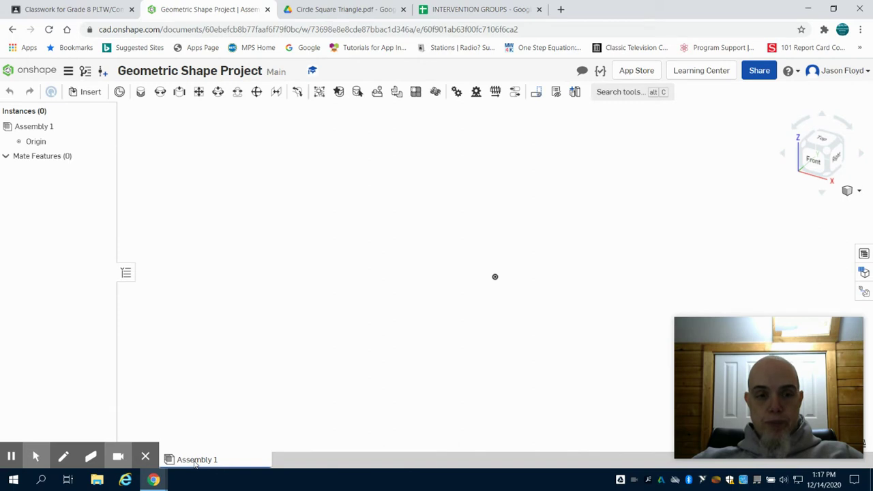
Insert and place the Cylinder part as the assembly's first instance, Cylinder <1>.
click(92, 96)
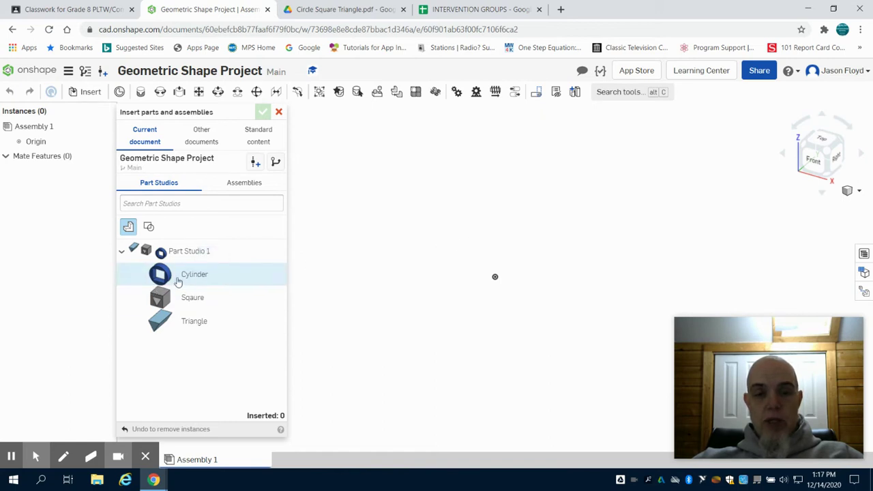
click(193, 274)
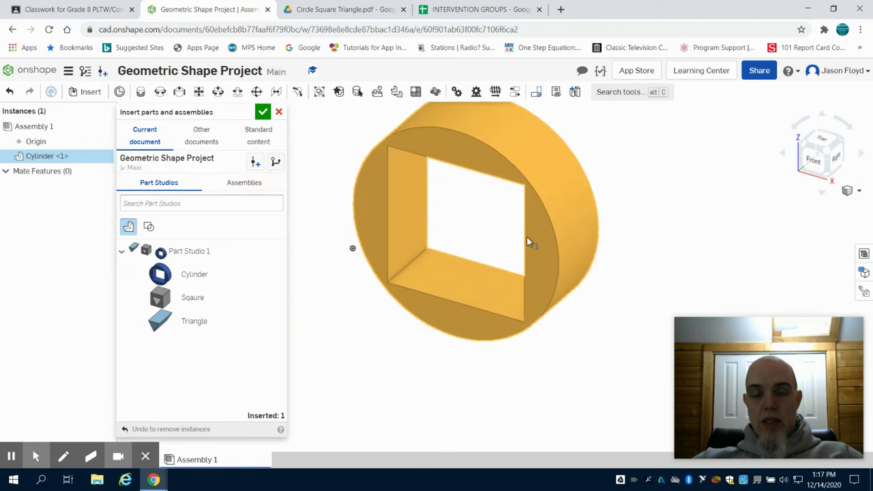
click(525, 258)
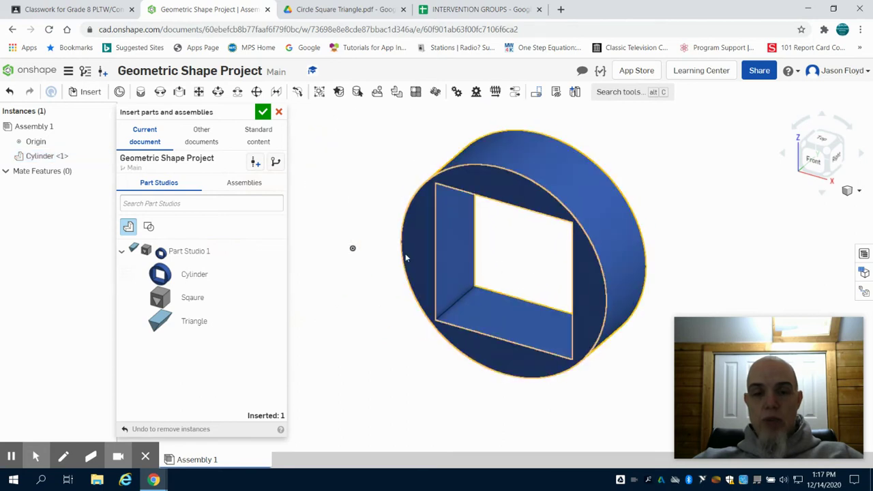
click(263, 113)
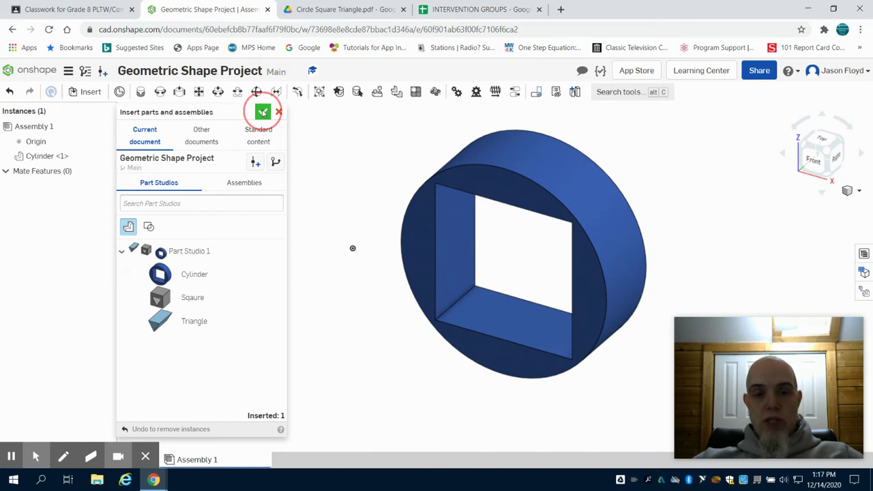
right_click(417, 224)
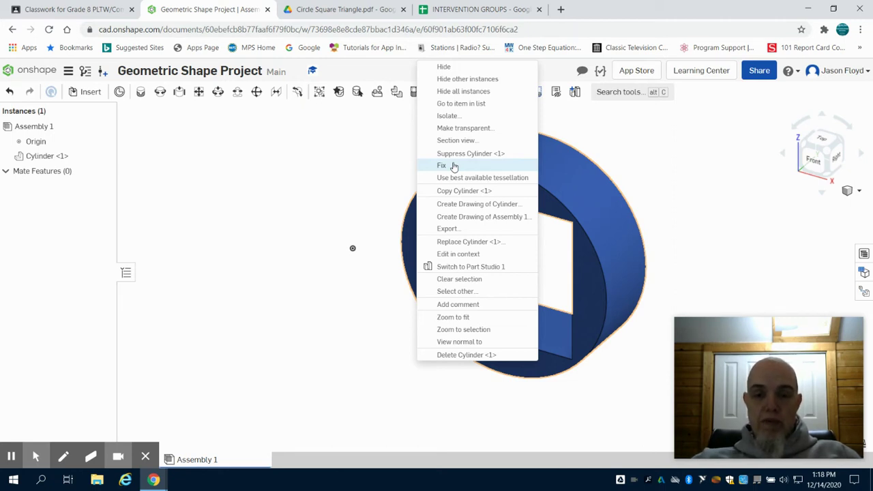
Fix Cylinder <1> in place and confirm dragging no longer moves it.
click(454, 166)
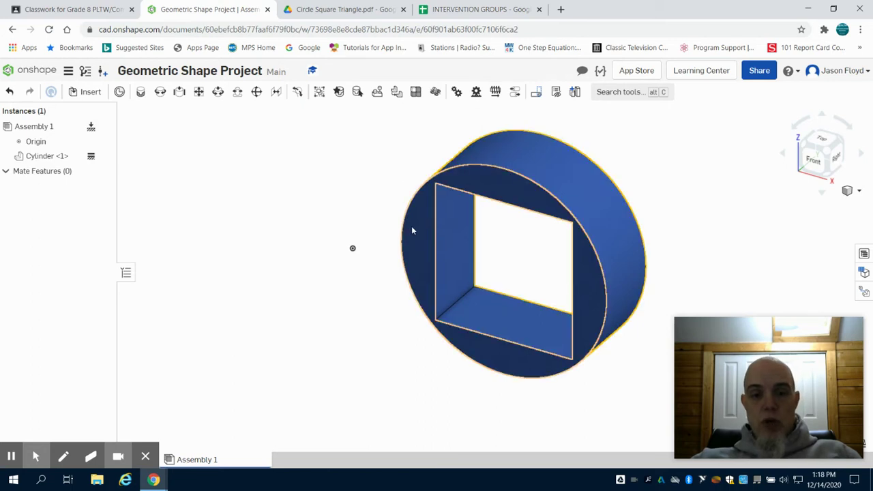
drag(411, 230, 516, 238)
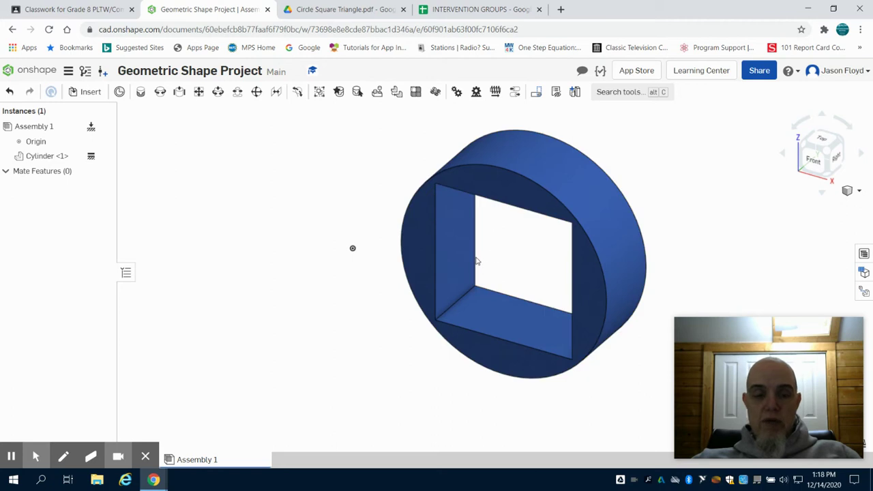
Insert the Sqaure cube part and place it beside the fixed cylinder.
click(86, 94)
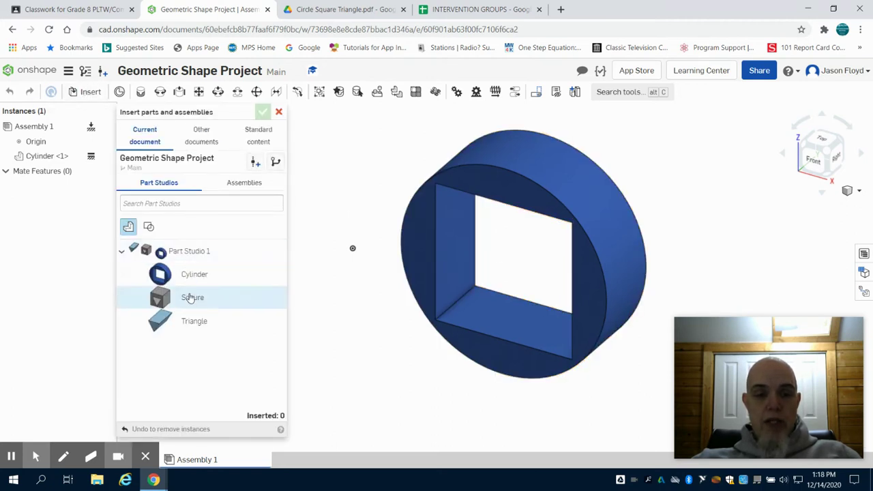
click(191, 299)
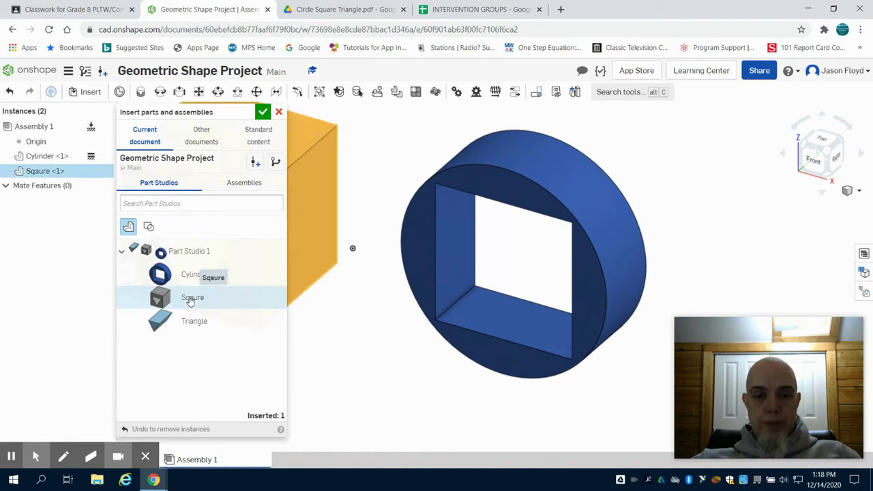
click(348, 327)
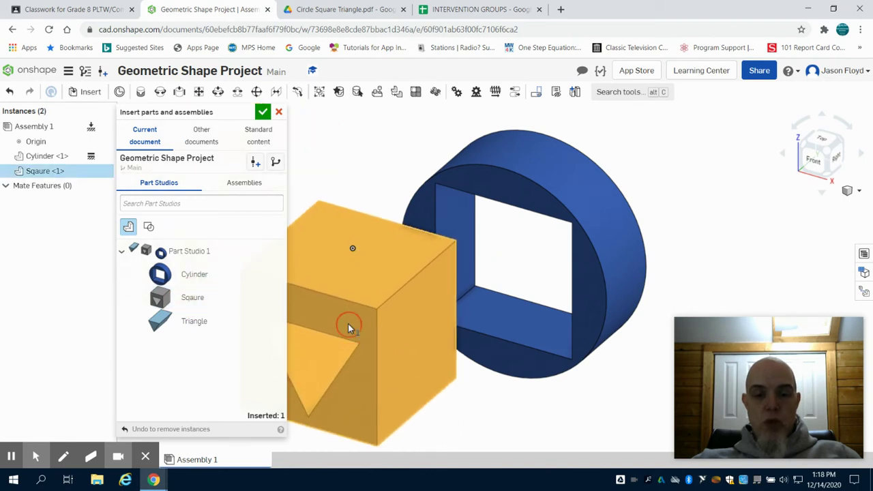
click(262, 113)
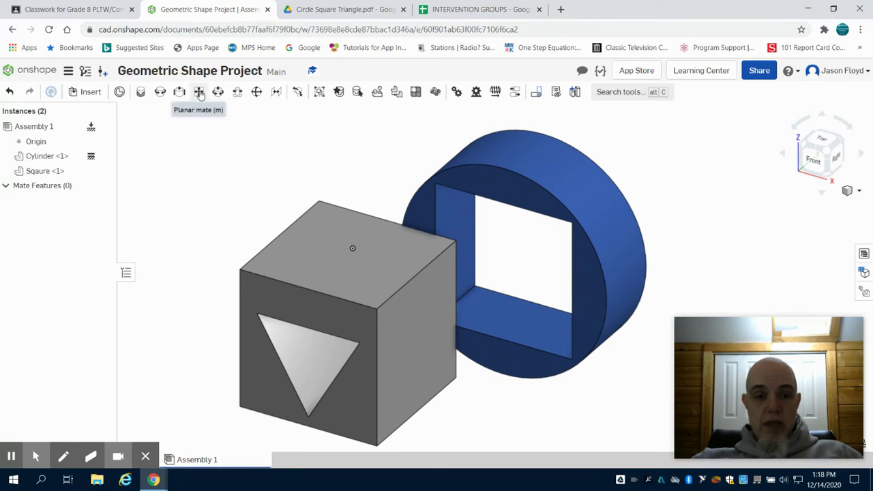
Create Fastened 1 joining the cube's top-face connector to the cylinder's square-hole connector.
mouse_move(200, 94)
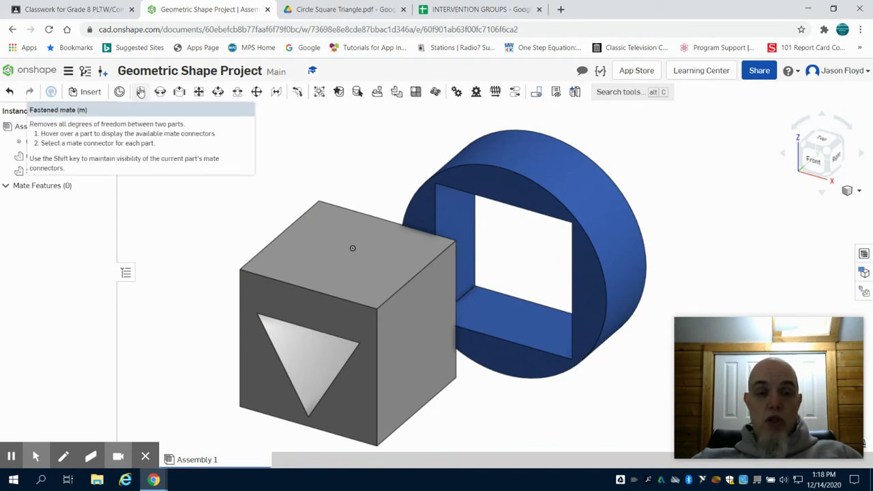
click(140, 91)
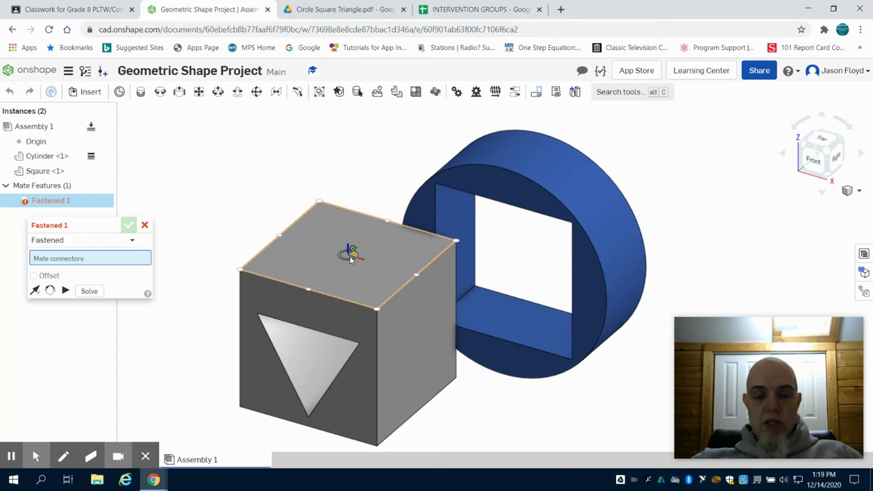
click(351, 258)
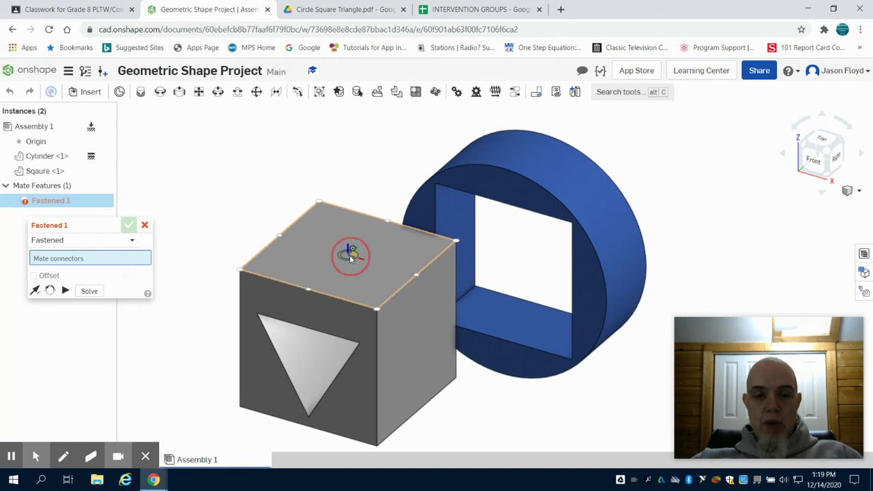
click(290, 270)
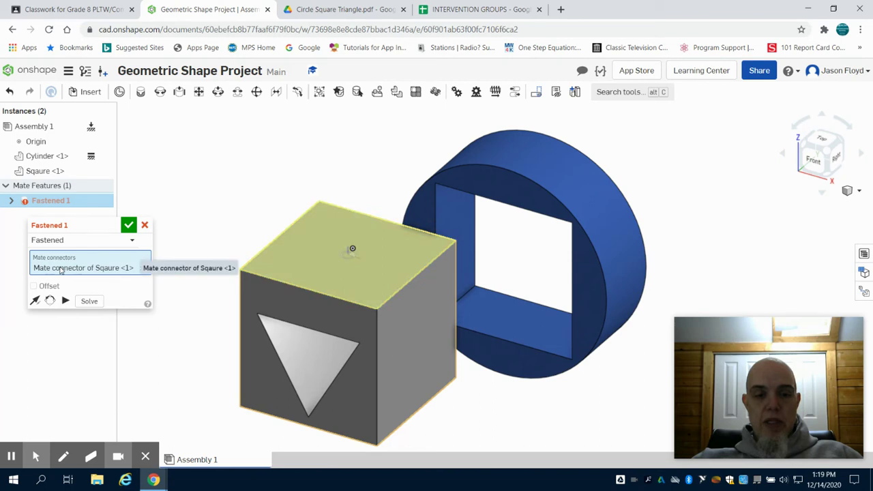
click(672, 235)
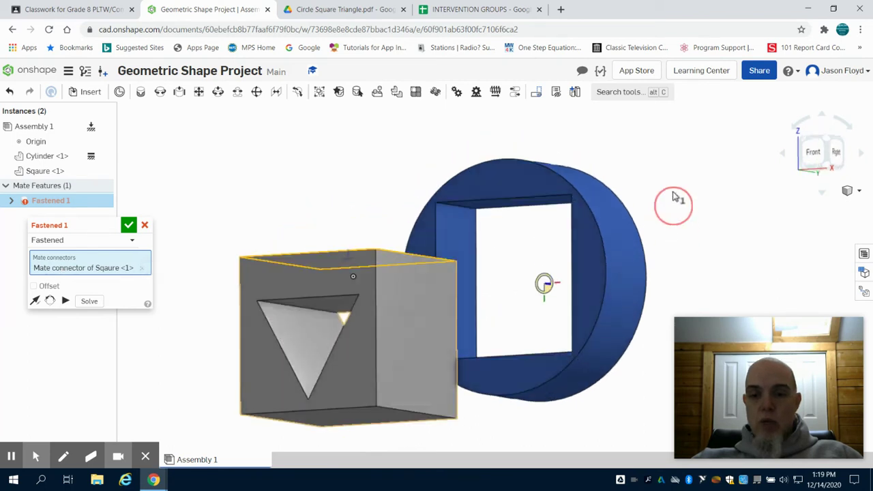
right_drag(673, 197, 674, 179)
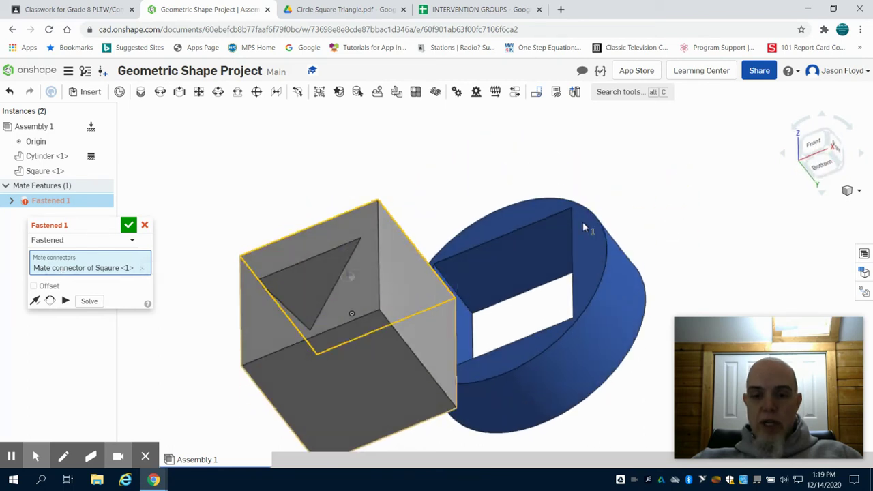
click(521, 265)
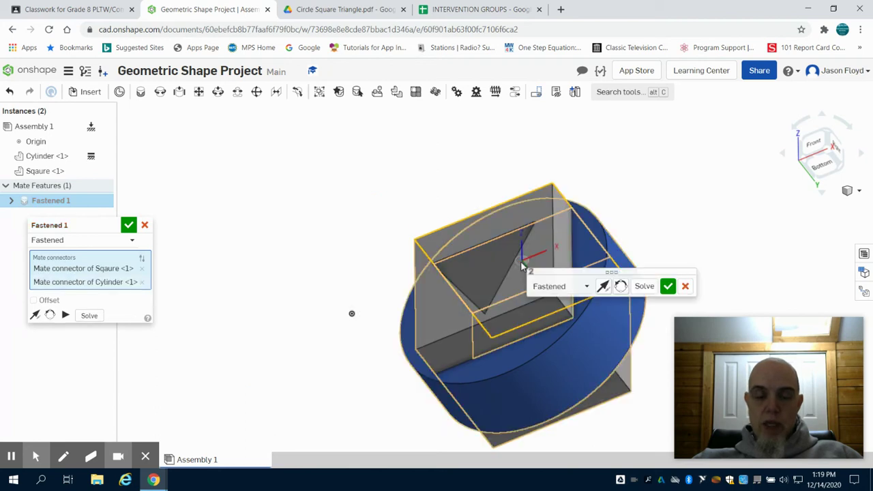
click(129, 225)
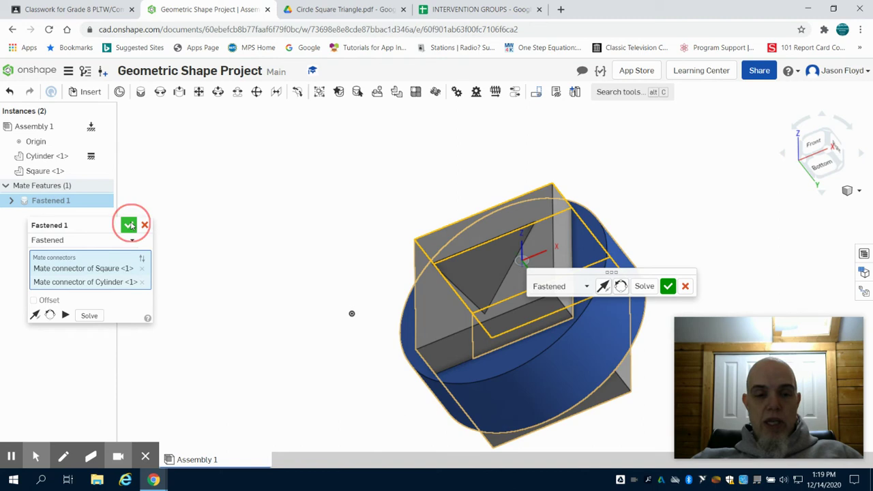
click(668, 286)
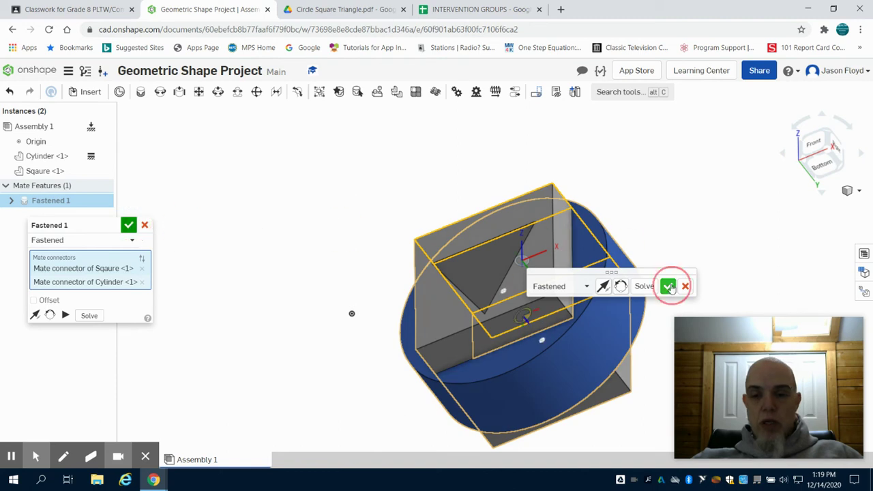
click(825, 135)
Dismiss the extra fastened mate and pick Triangle from the Insert parts list.
click(144, 226)
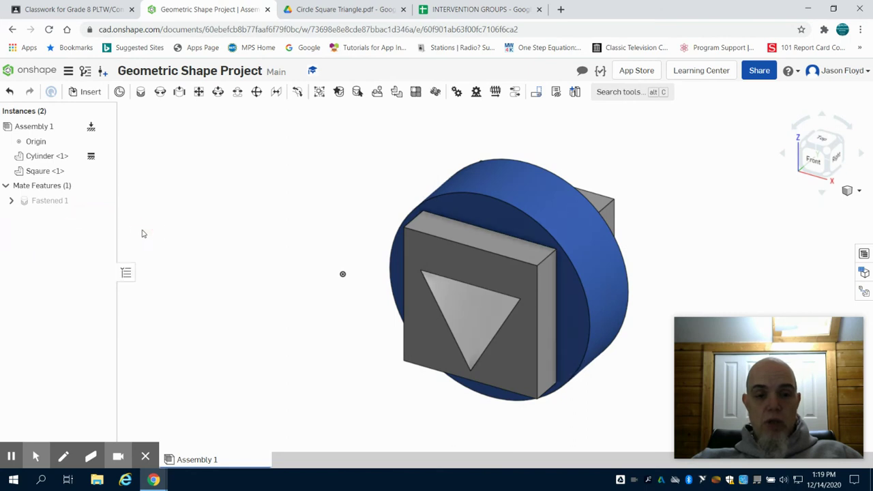
click(420, 255)
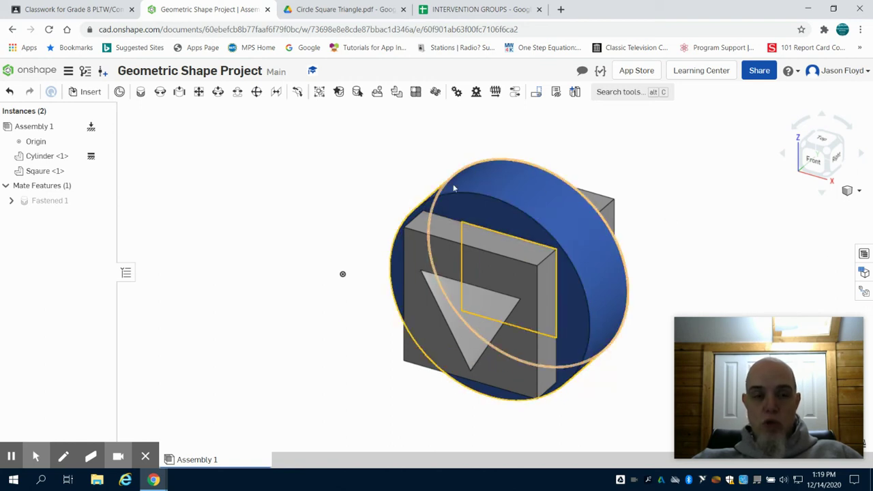
click(91, 94)
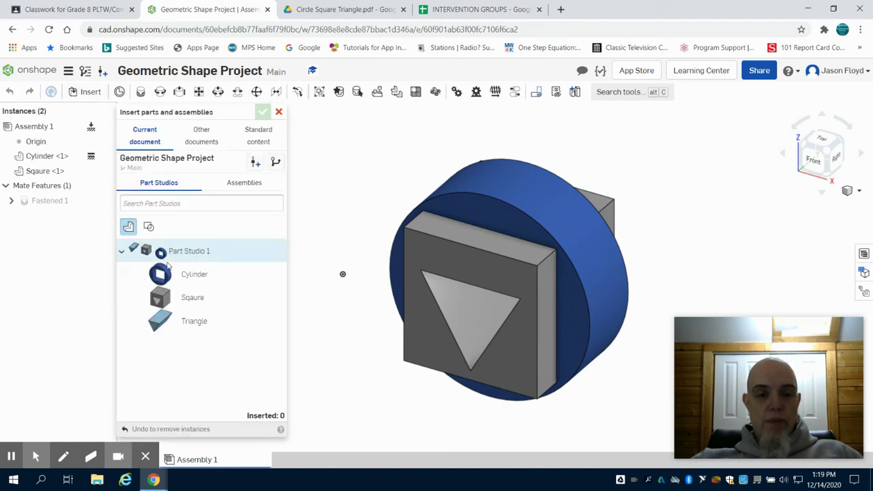
click(164, 318)
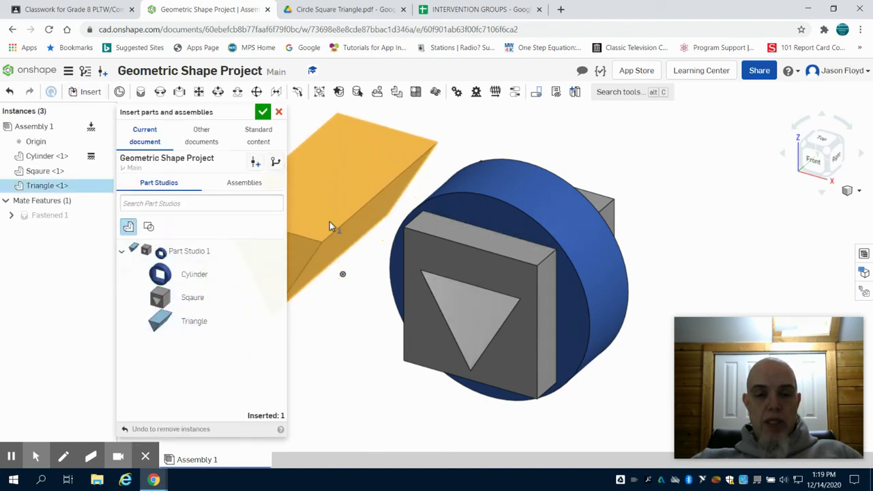
Place the Triangle prism beside the cylinder and cube, then finish inserting.
click(329, 223)
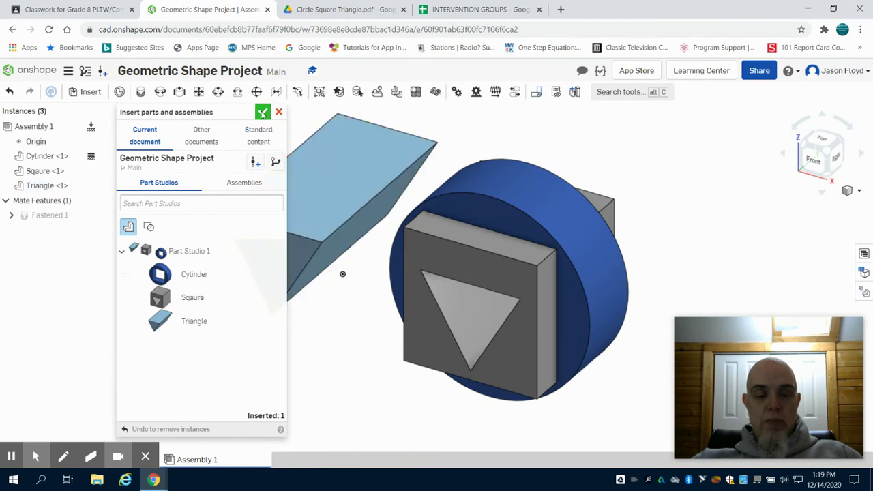
click(263, 114)
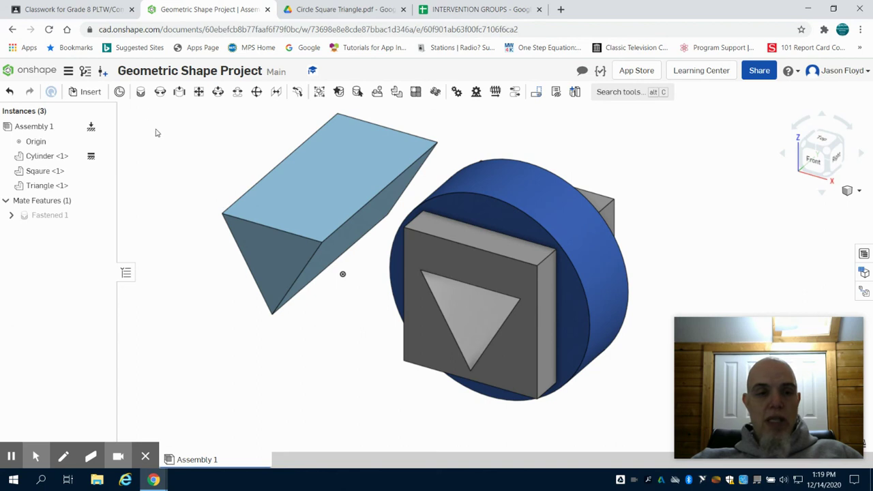
Create Fastened 2 joining the prism's top-face connector to the cube's triangular pocket connector.
click(140, 91)
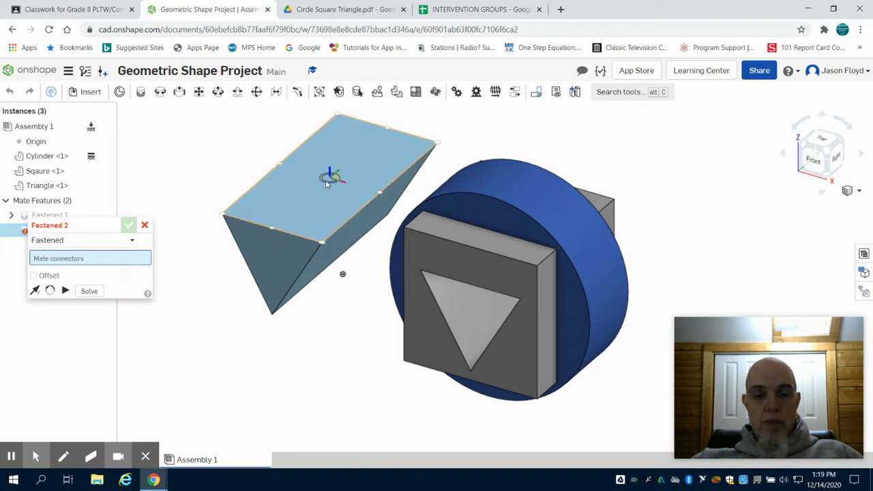
click(329, 179)
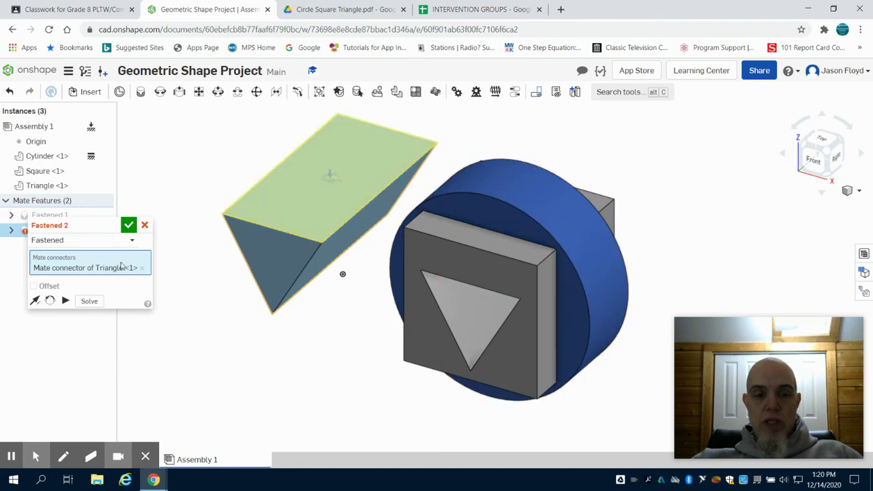
right_drag(686, 240, 696, 197)
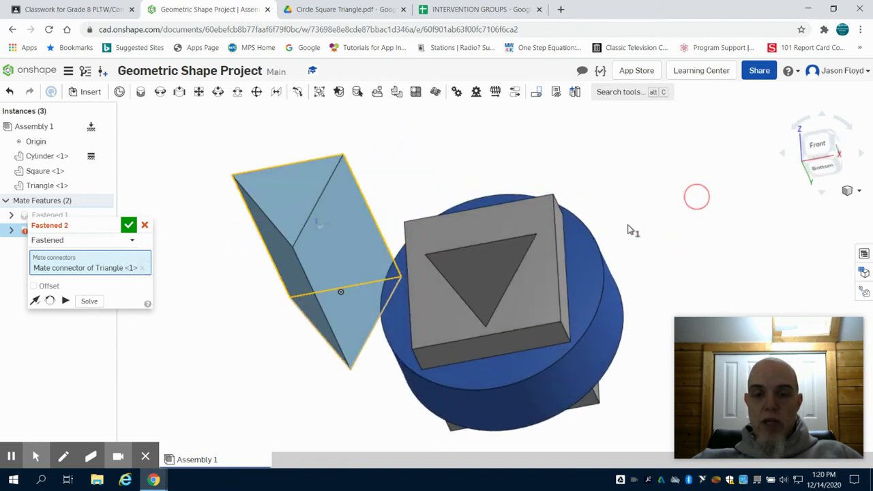
click(494, 294)
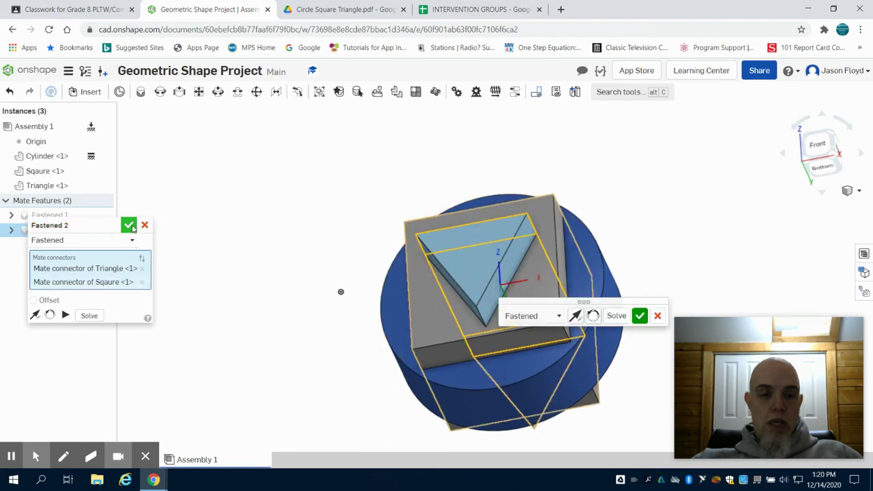
click(640, 316)
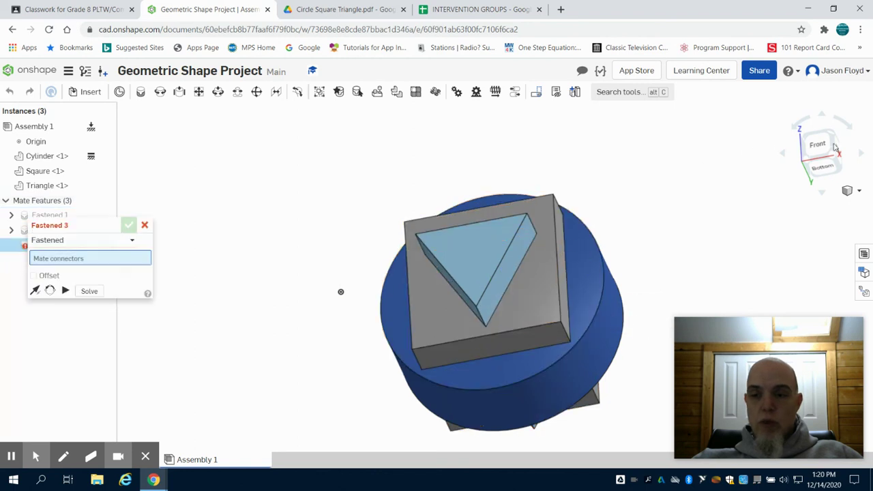
click(832, 136)
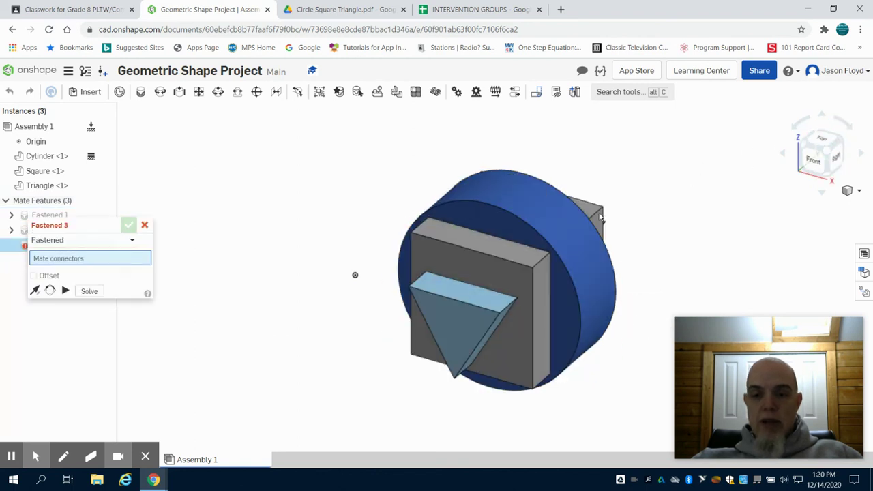
Cancel the extra empty mate and open Circle Square Triangle.pdf to compare.
click(144, 225)
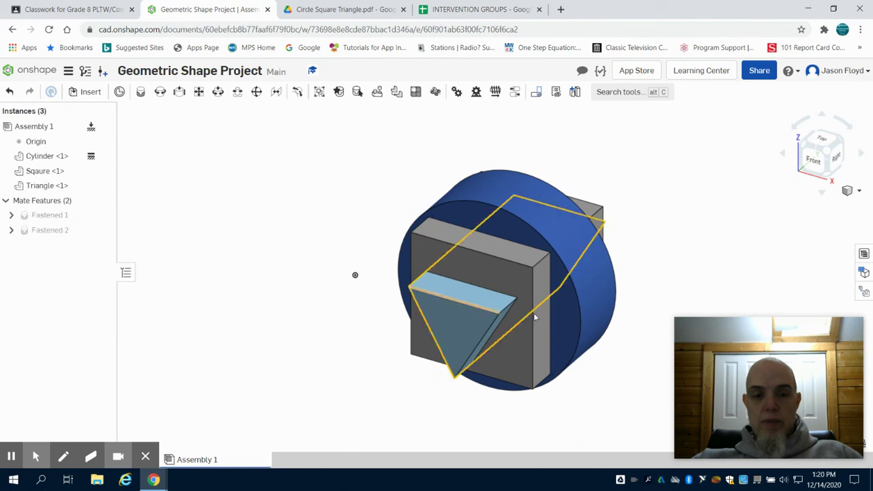
click(461, 329)
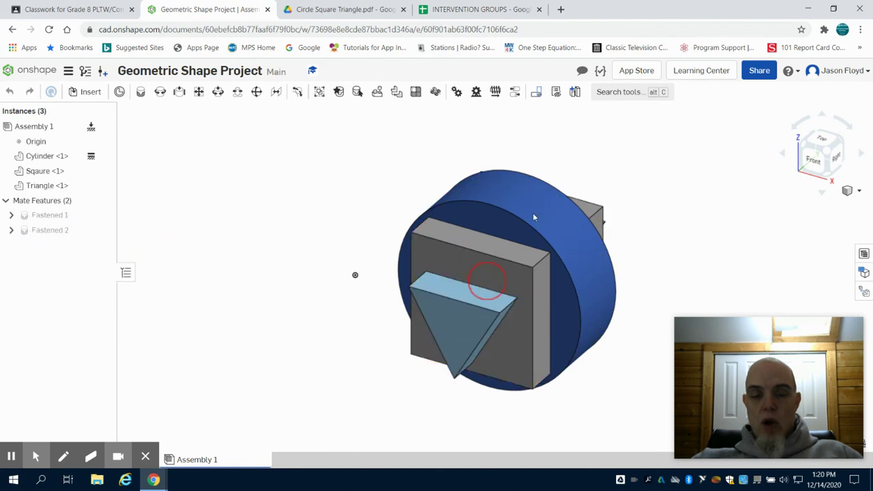
click(311, 10)
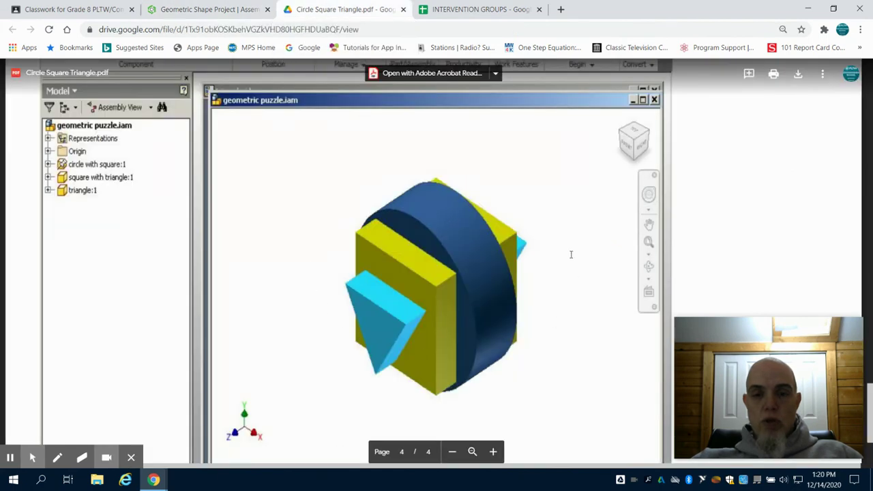
scroll(503, 288, up, 10)
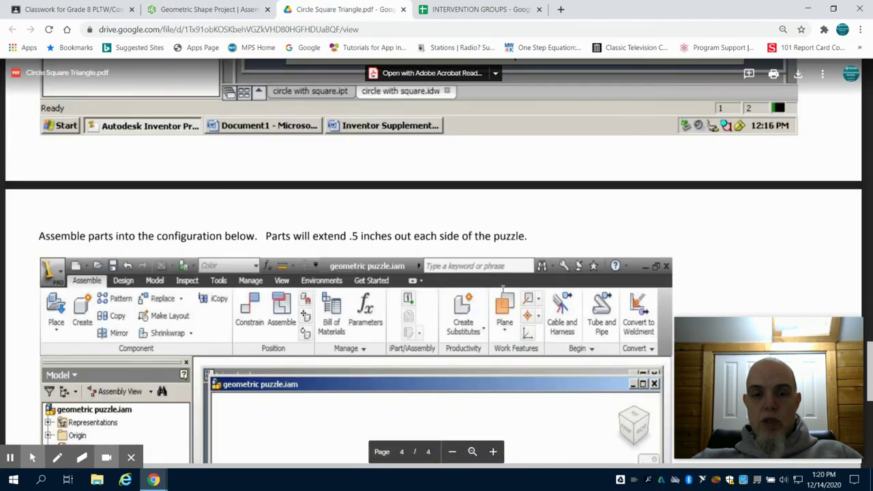